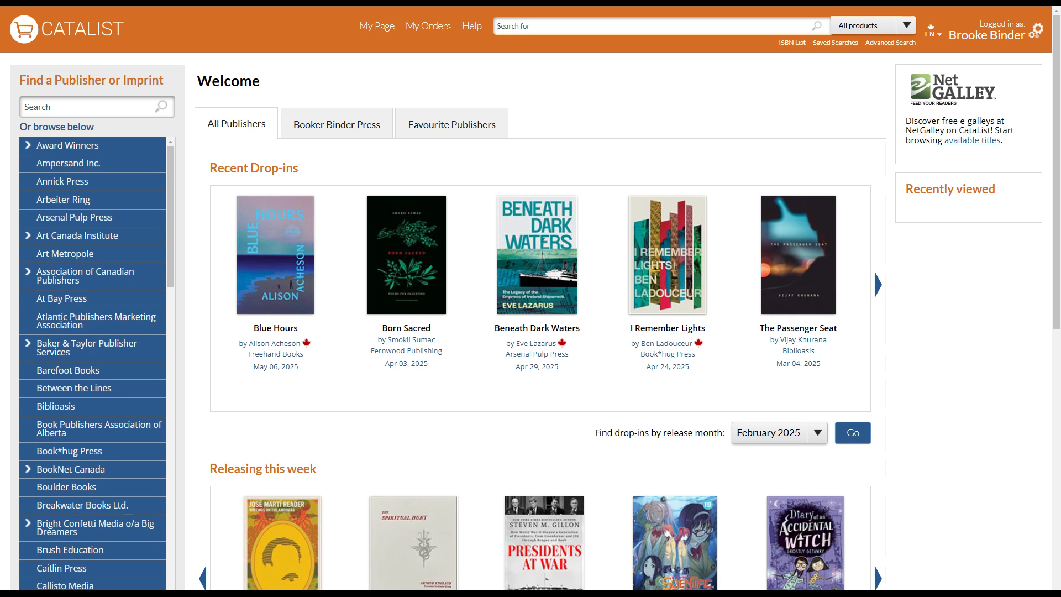
# Step: Start creating a new publisher catalogue from the Booker Binder Press page
pyautogui.click(380, 26)
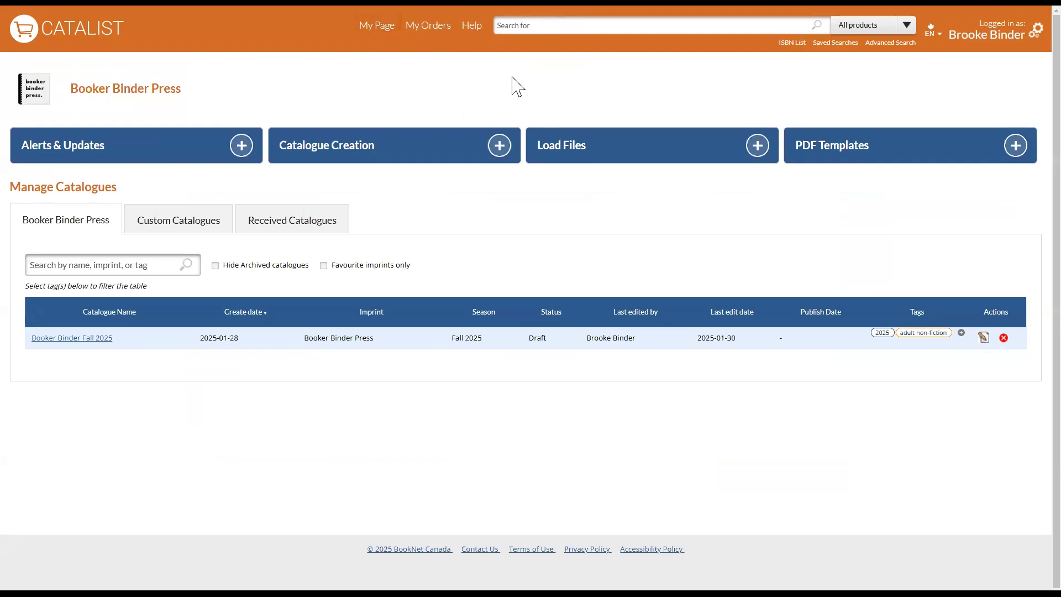
pyautogui.click(403, 140)
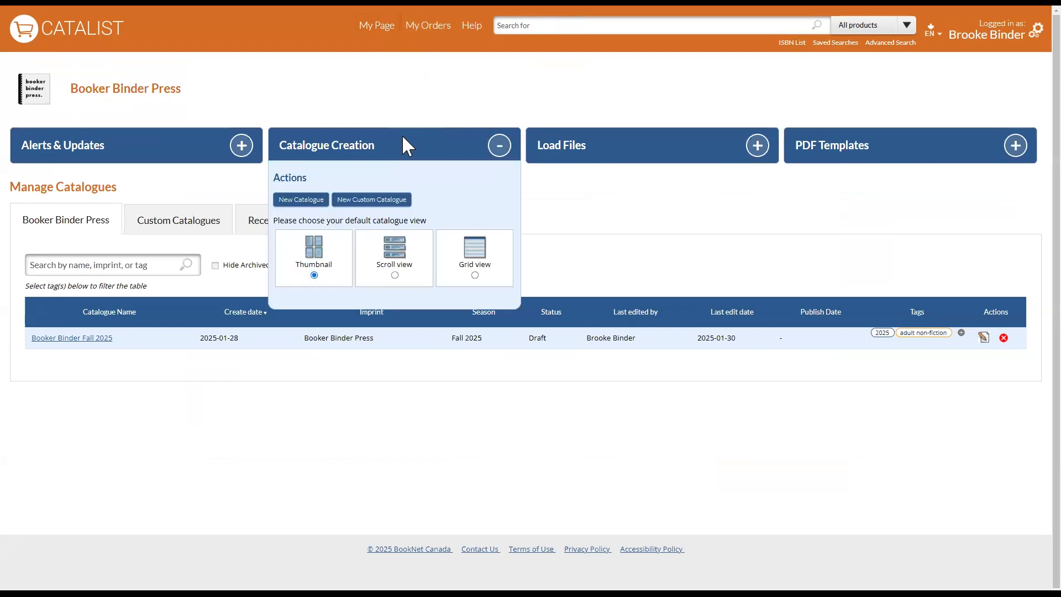
pyautogui.click(303, 201)
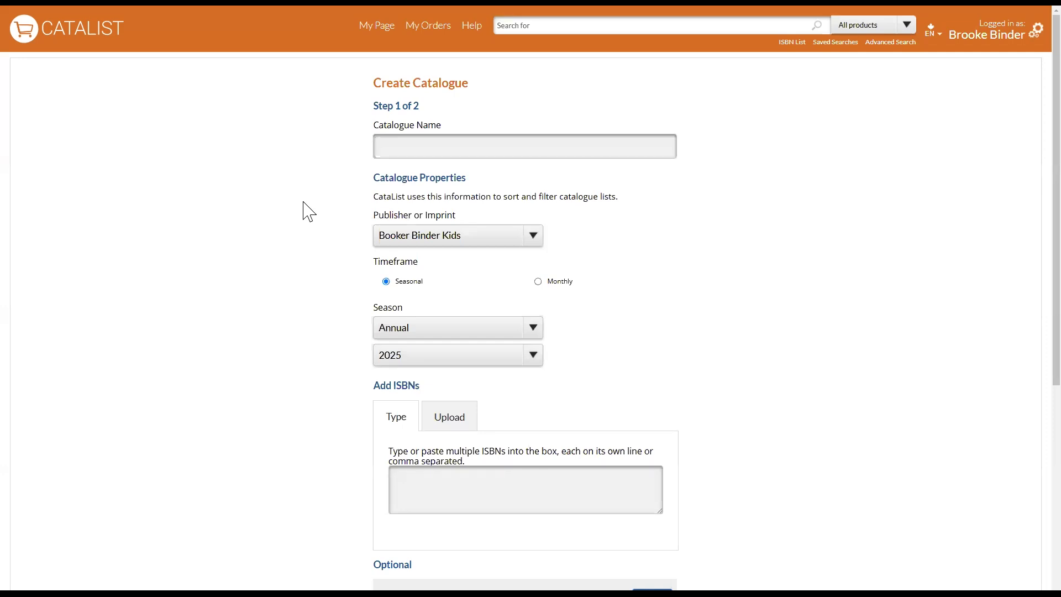
# Step: Name the catalogue "Book Binder Kids Fall 2025" and set its season to Fall
pyautogui.click(388, 155)
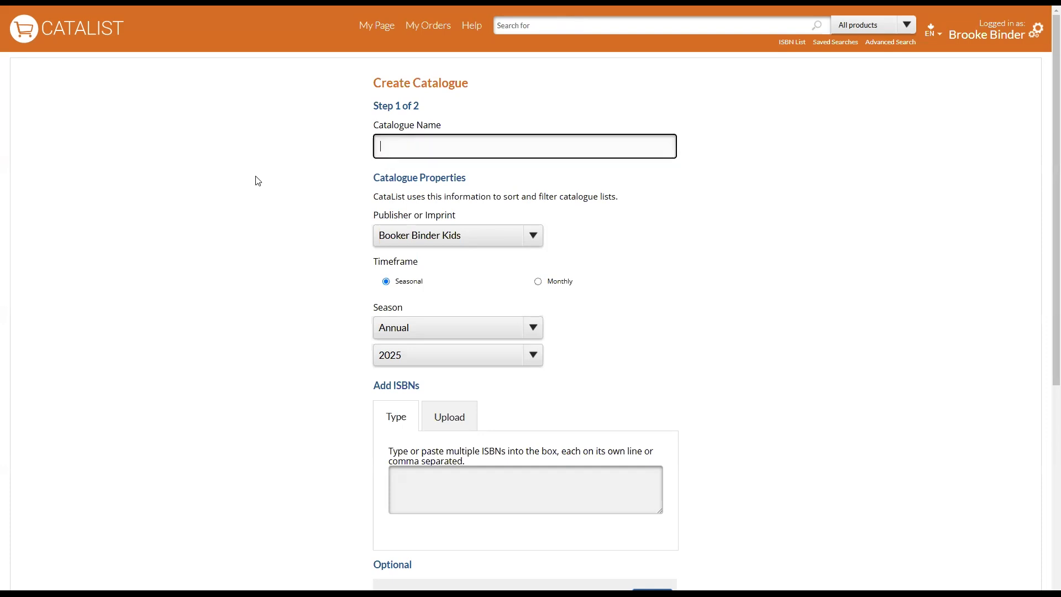
pyautogui.write('Book Binder Kids Fall 2025')
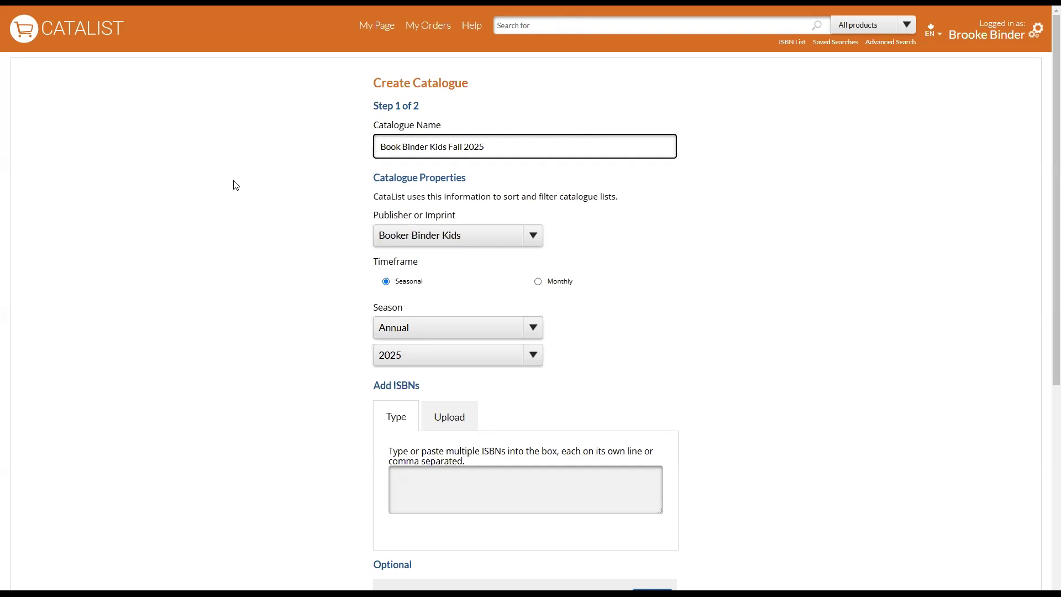
pyautogui.click(295, 270)
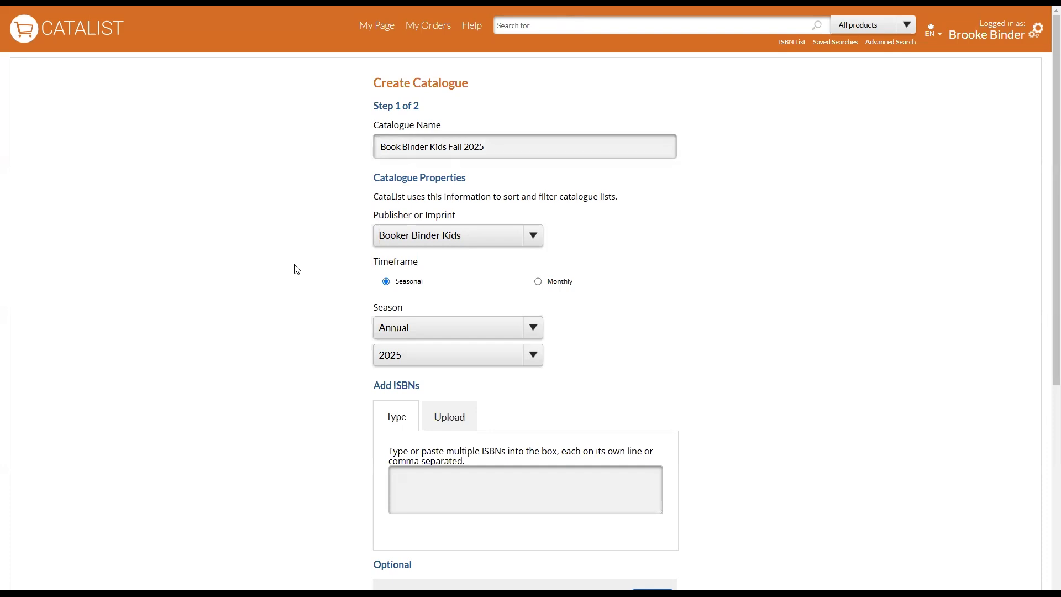
pyautogui.click(395, 329)
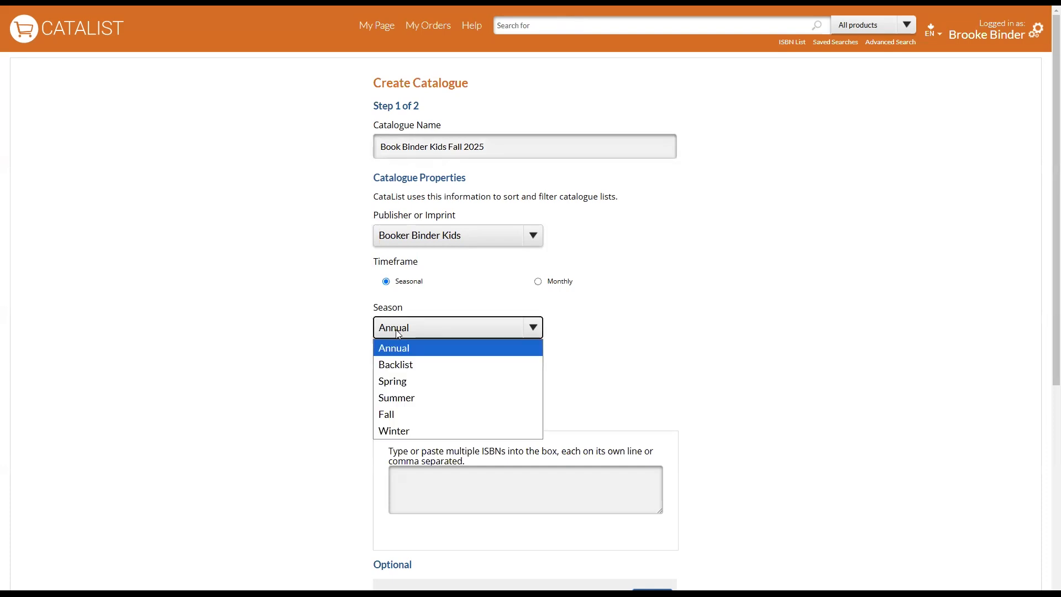
pyautogui.click(400, 414)
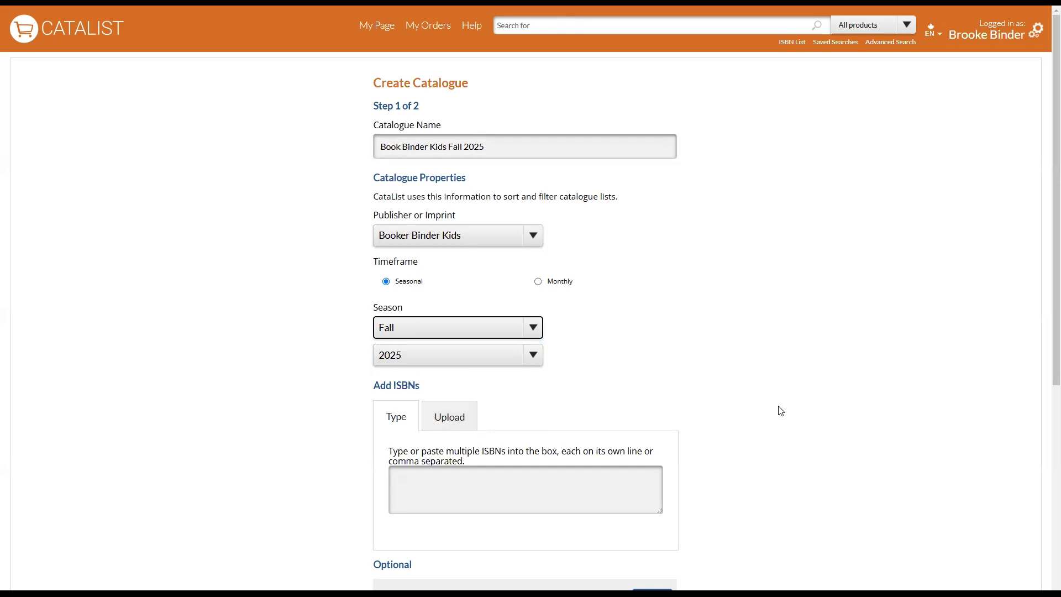
# Step: Paste the copied list of ISBNs into the new catalogue's ISBN entry area
pyautogui.scroll(-1, 780, 411)
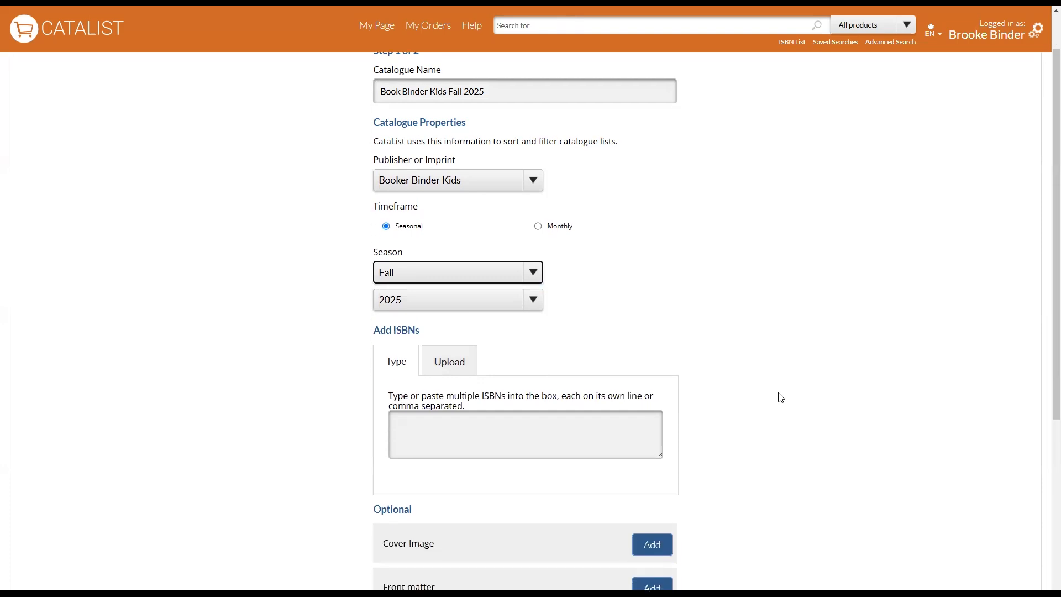
pyautogui.scroll(-1, 780, 397)
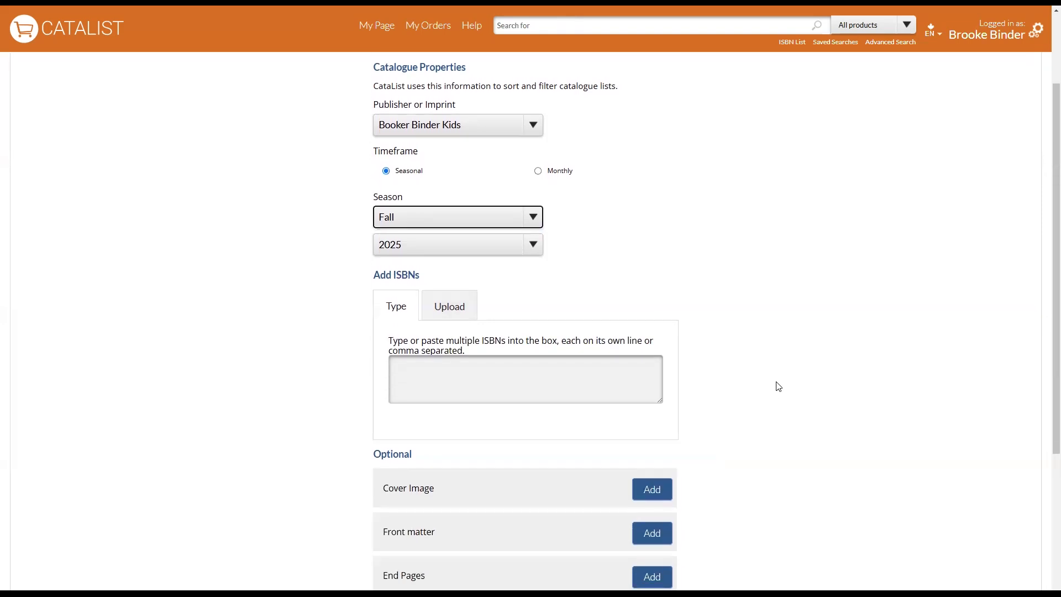
pyautogui.click(621, 378)
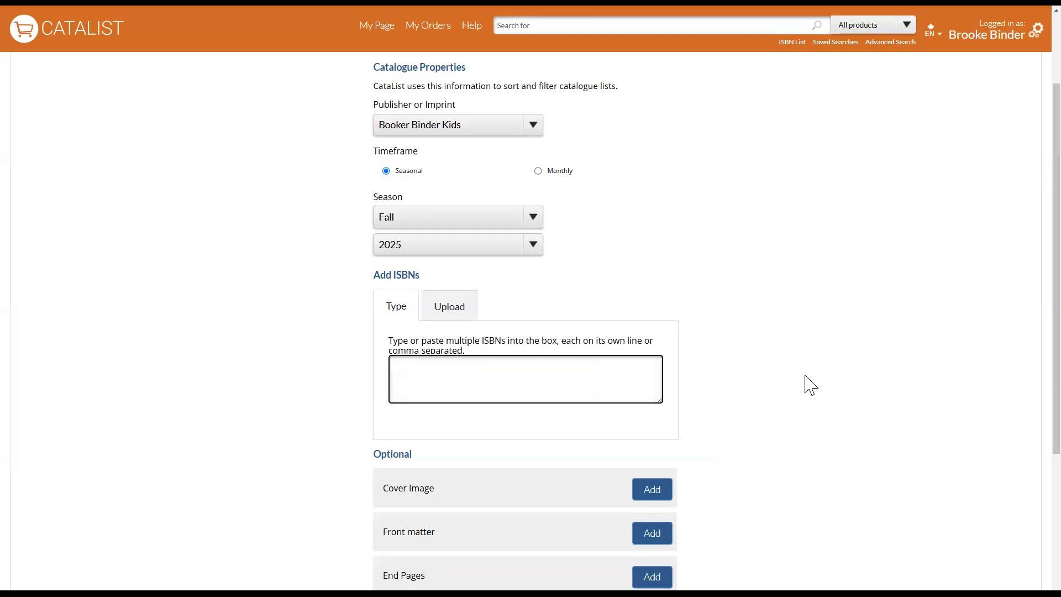
pyautogui.hotkey('ctrl', 'v')
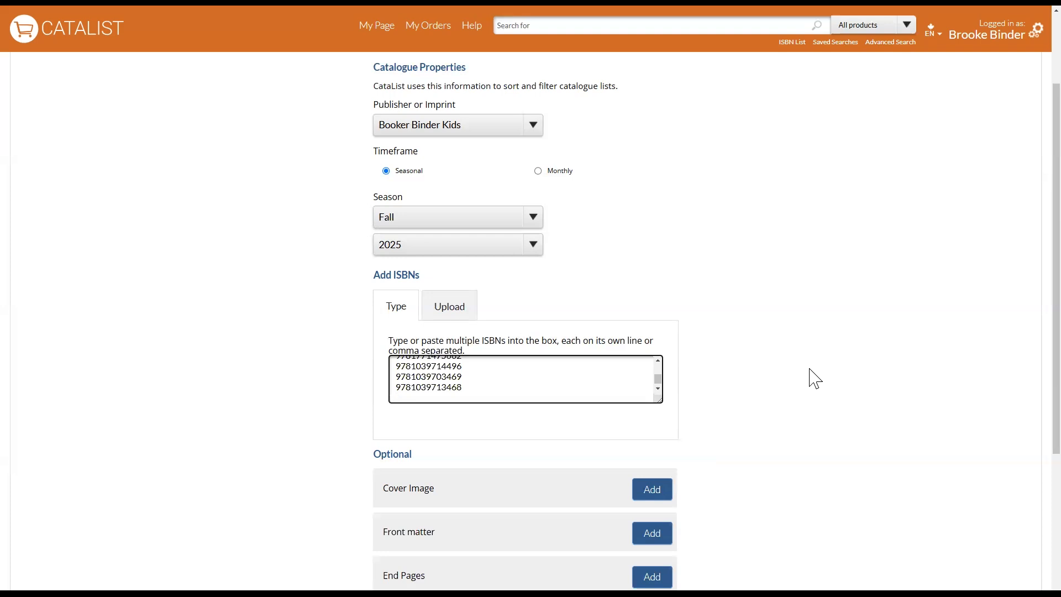
pyautogui.scroll(-1, 810, 371)
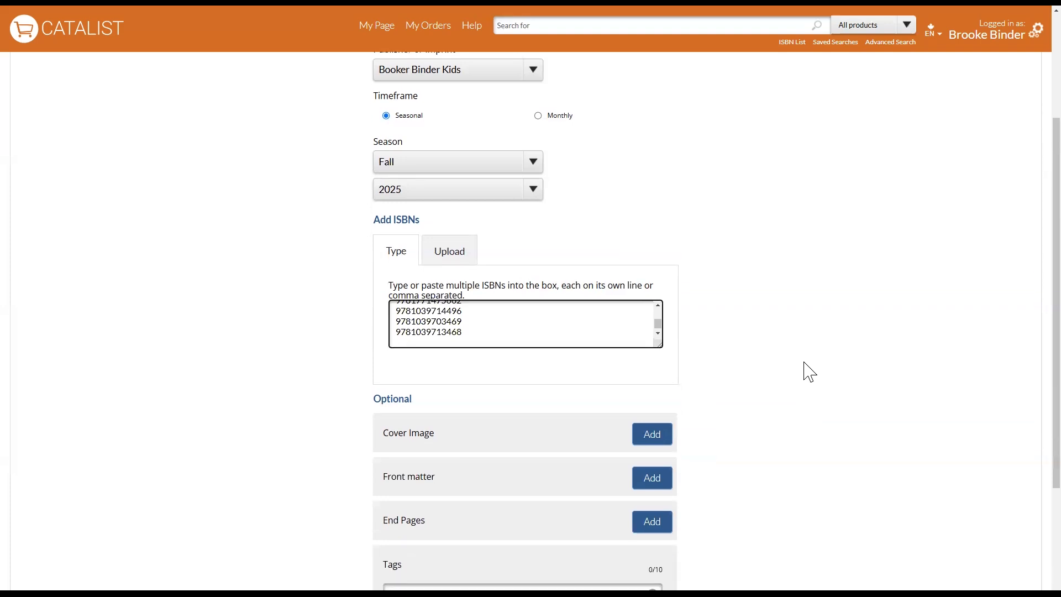
pyautogui.click(808, 376)
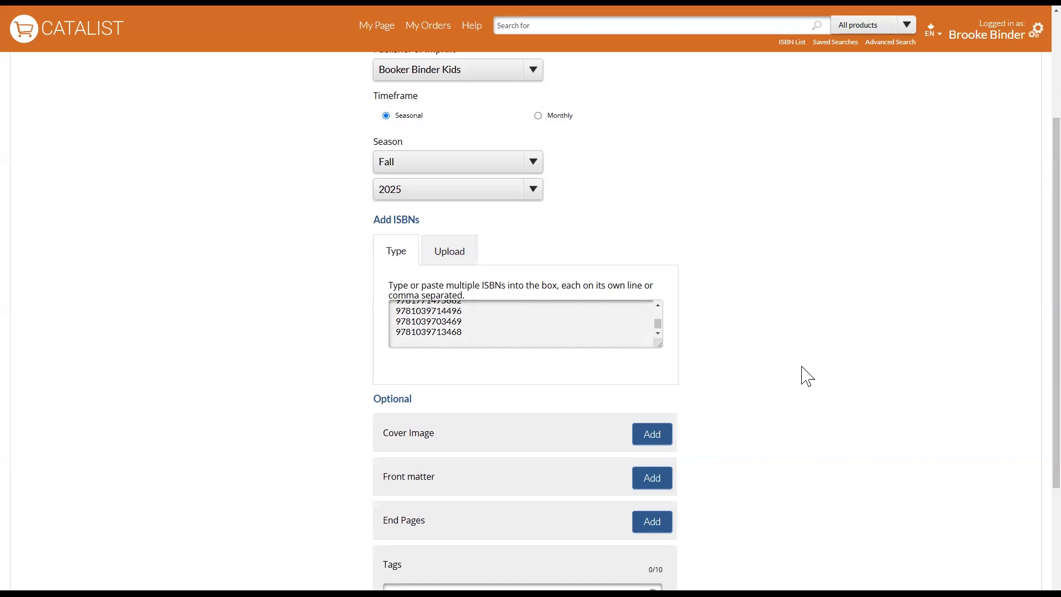
# Step: Add the image file bokkbinderkids.jpg as the catalogue's cover image
pyautogui.scroll(-2, 808, 376)
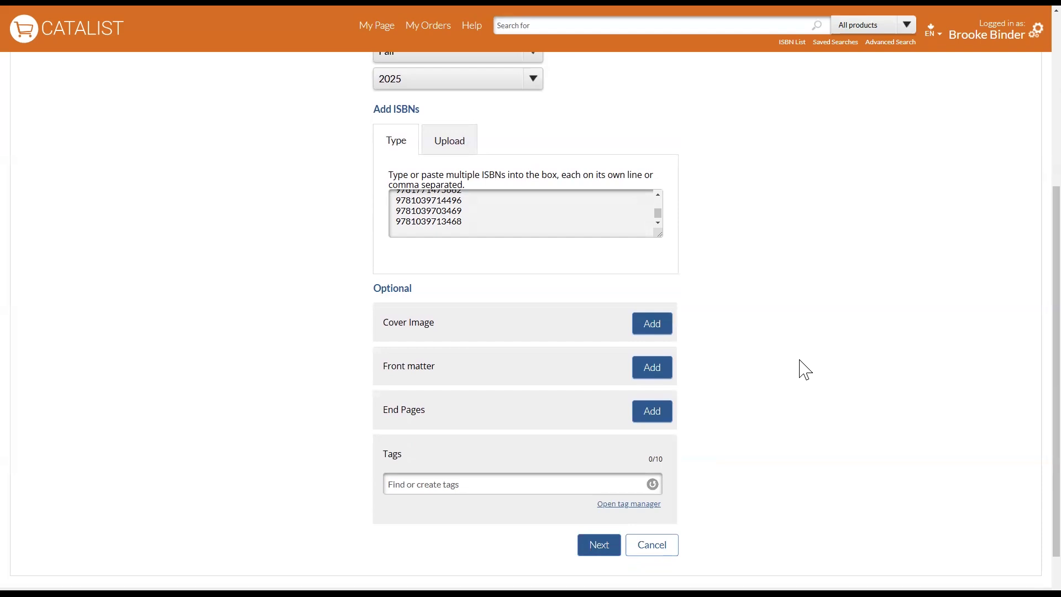
pyautogui.click(663, 327)
pyautogui.scroll(-2, 816, 338)
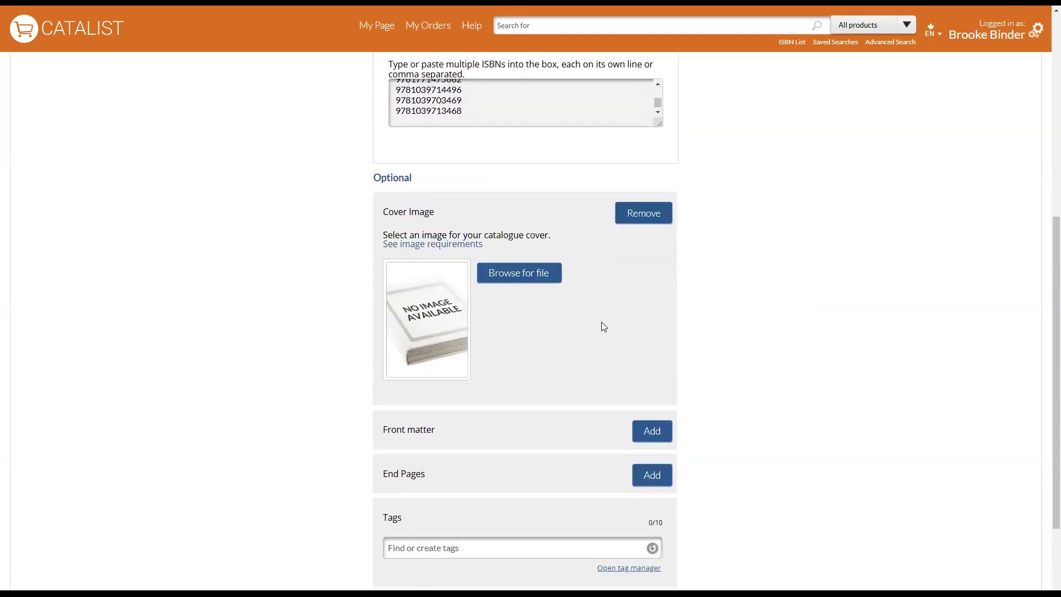
pyautogui.click(537, 276)
# Step: Add the file Indigo Vendor Guide v2.pdf as the catalogue's end pages
pyautogui.scroll(-3, 524, 346)
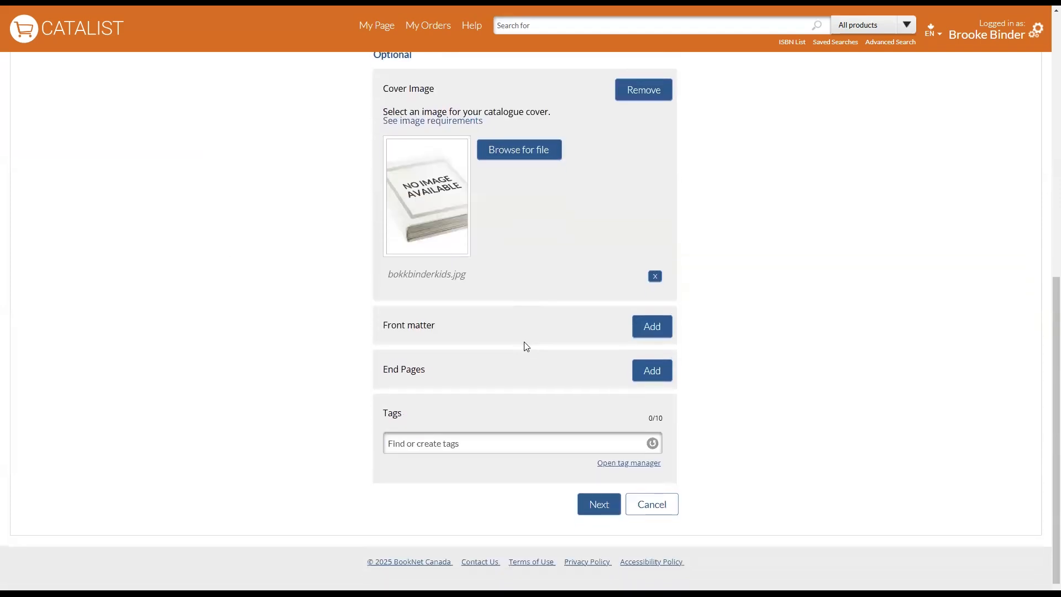
pyautogui.click(652, 357)
pyautogui.click(429, 416)
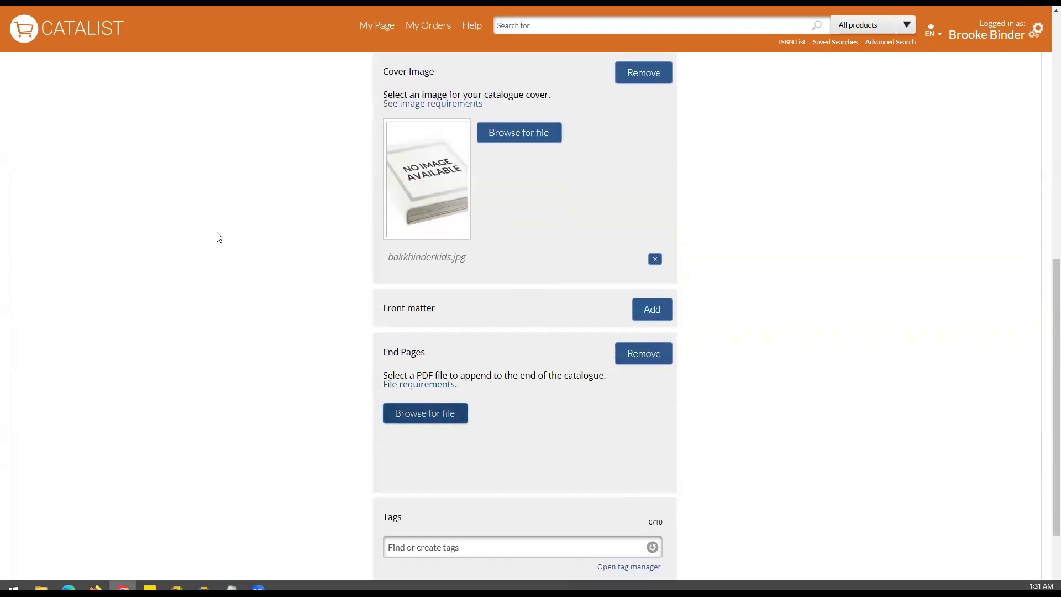
# Step: Tag the catalogue with 2025 and kids, and proceed to the final creation step
pyautogui.scroll(-2, 822, 387)
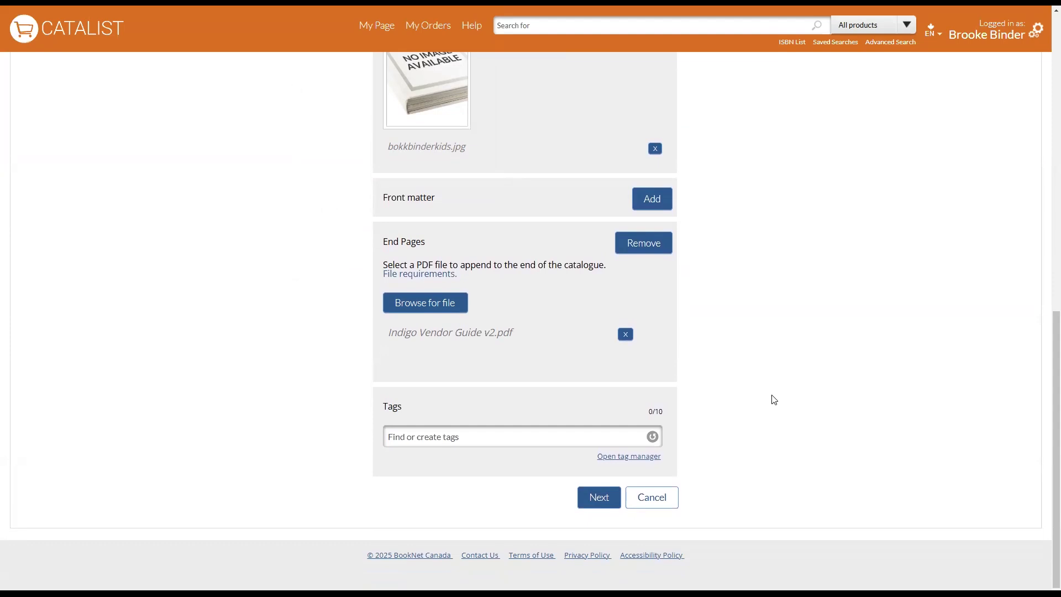
pyautogui.click(466, 440)
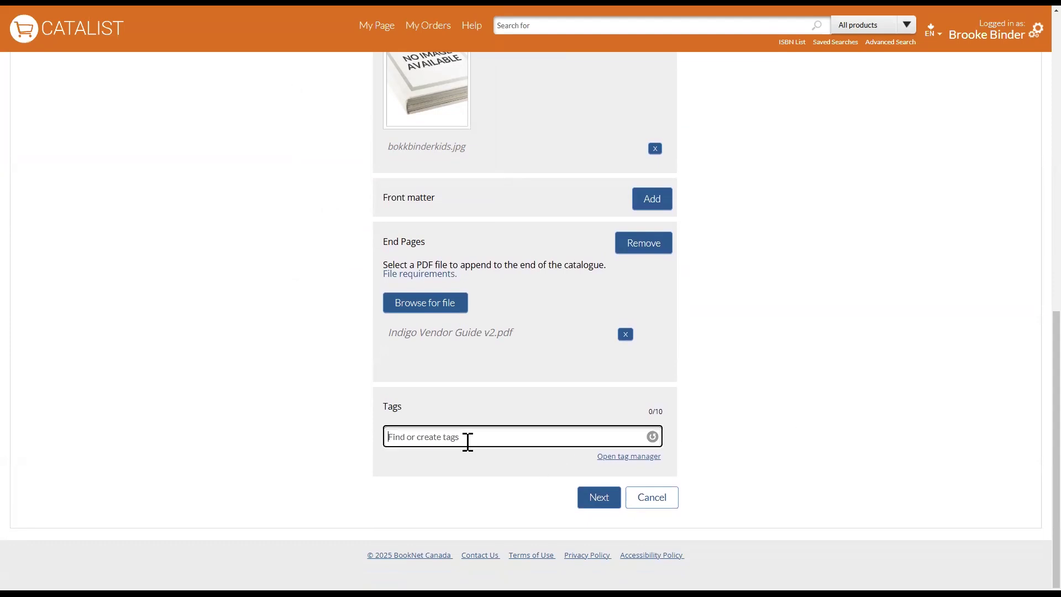
pyautogui.click(465, 453)
pyautogui.write('kids')
pyautogui.click(459, 470)
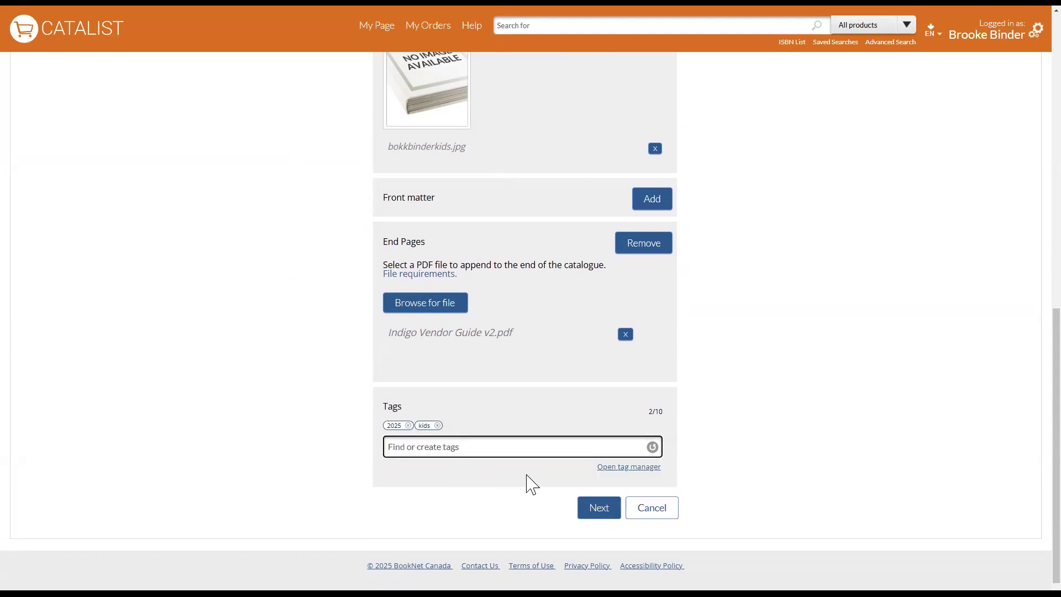
pyautogui.click(596, 509)
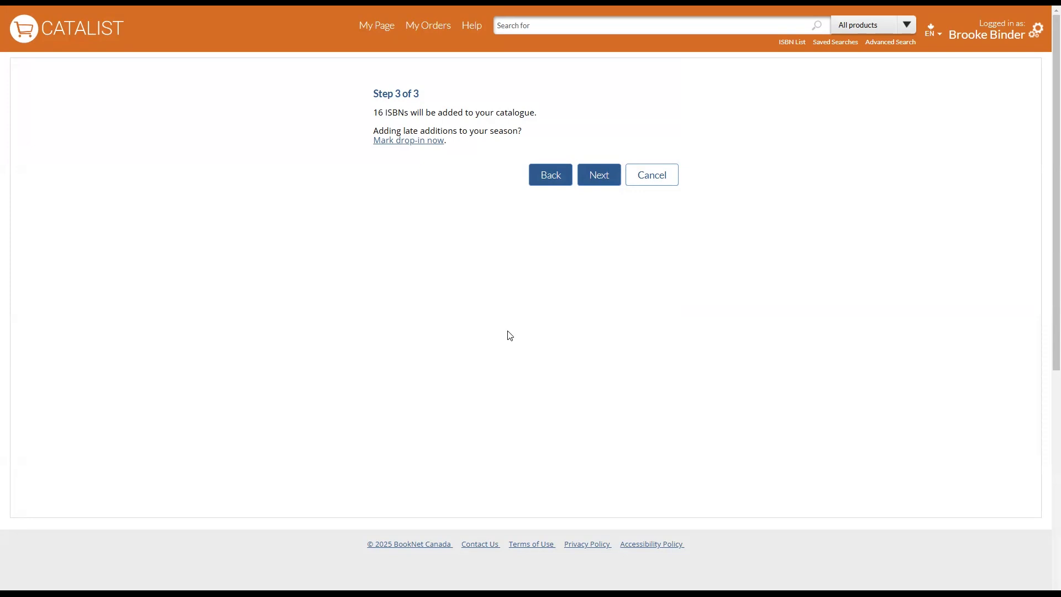
pyautogui.click(429, 141)
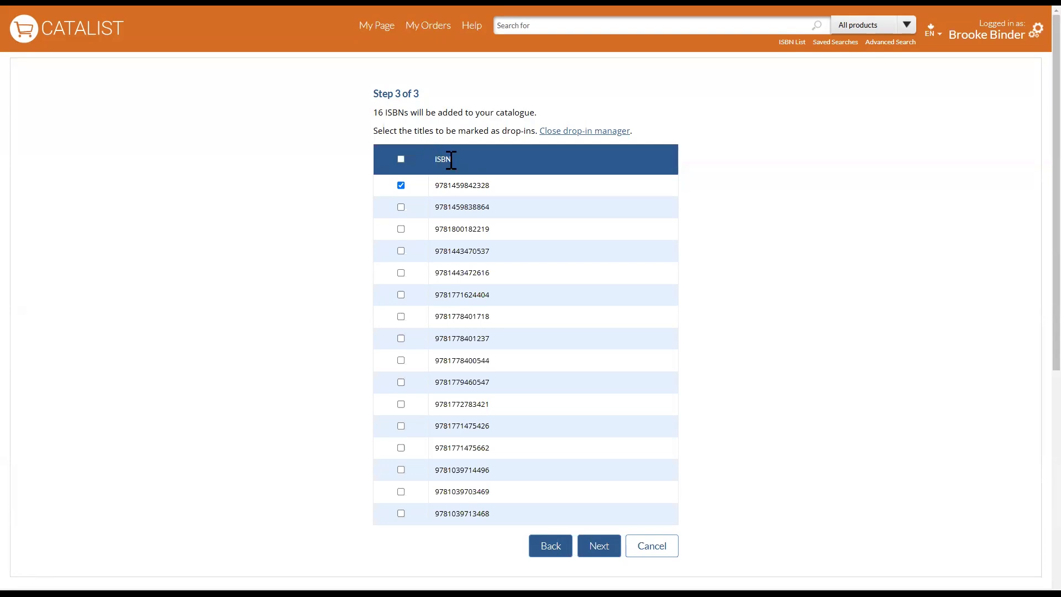
pyautogui.click(601, 132)
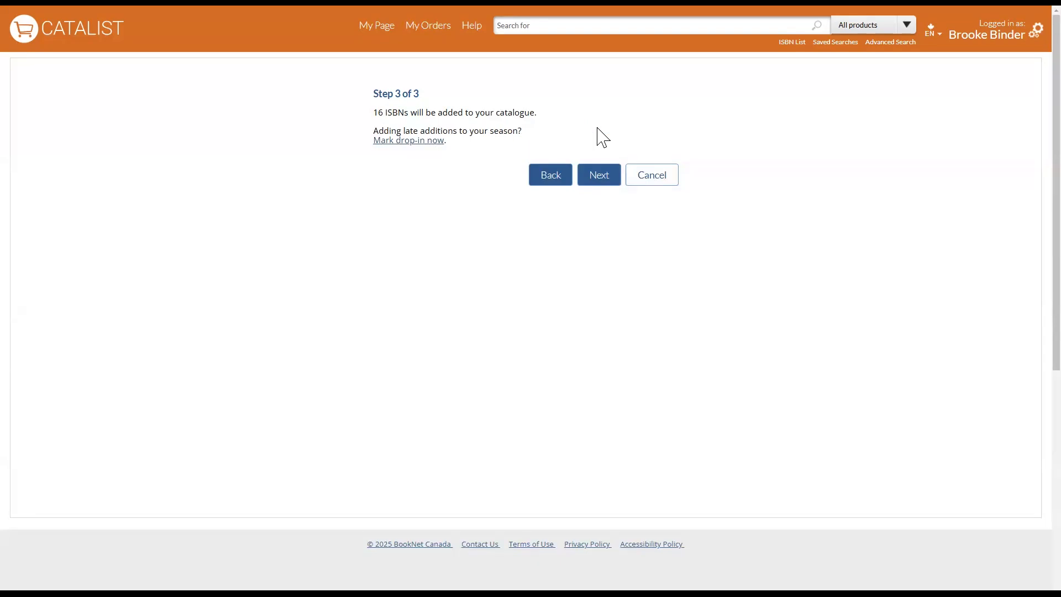
pyautogui.click(598, 175)
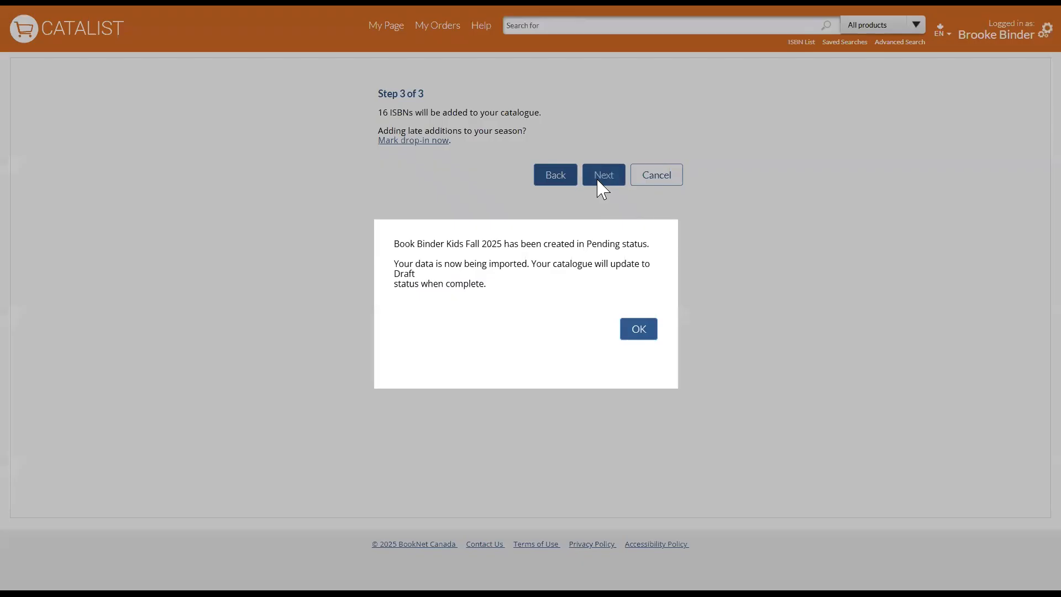
pyautogui.click(641, 329)
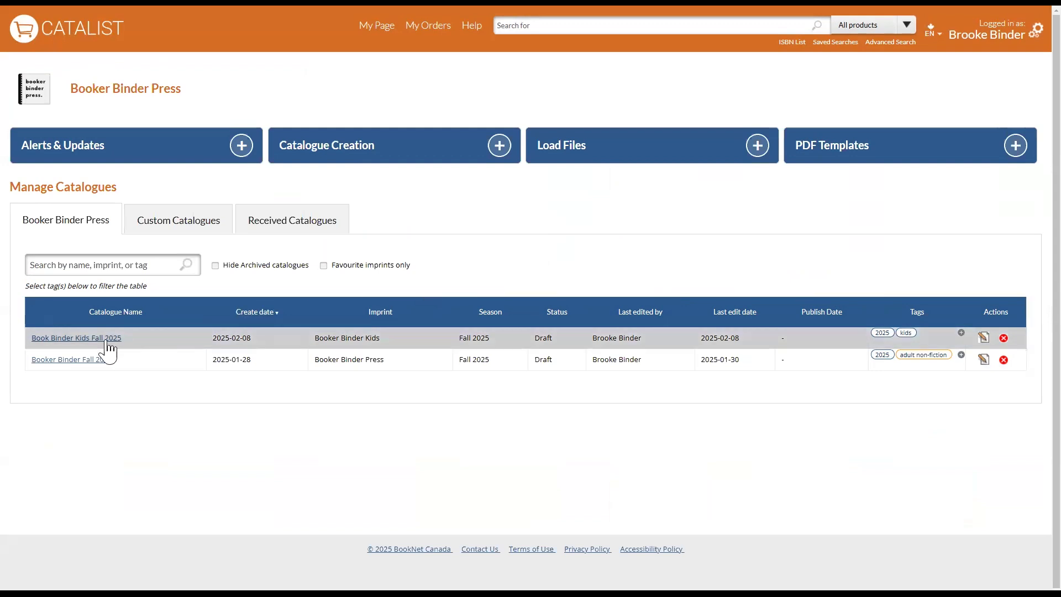
# Step: Open the Book Binder Kids Fall 2025 catalogue, and request then cancel the deletion of Yeseni and the Daughter of Peace
pyautogui.click(84, 339)
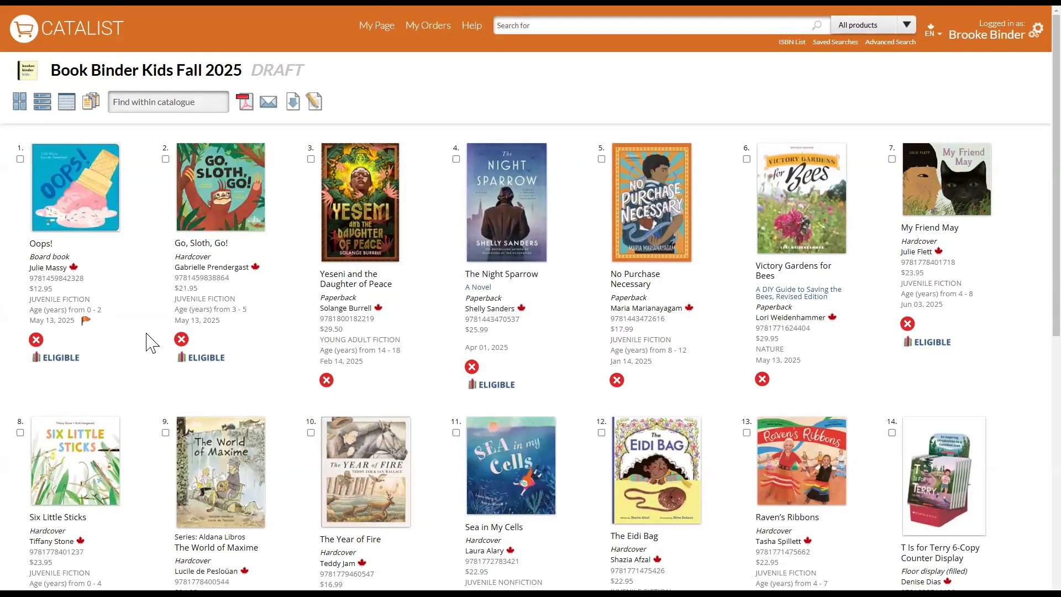
pyautogui.click(327, 381)
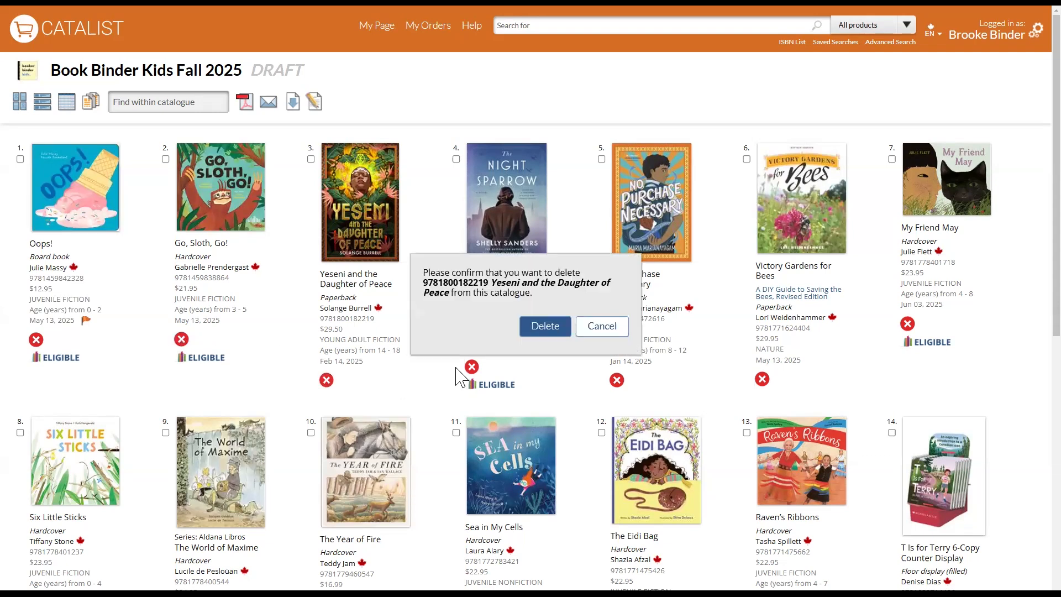
pyautogui.click(602, 325)
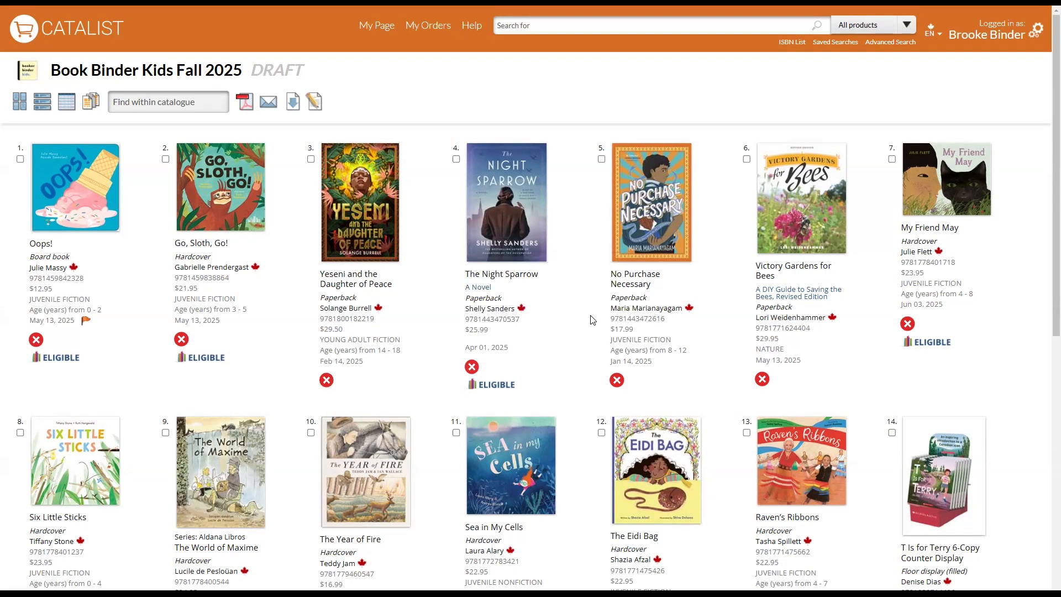
# Step: Open the catalogue's information for editing and review its properties, ISBN section and cover image
pyautogui.click(314, 105)
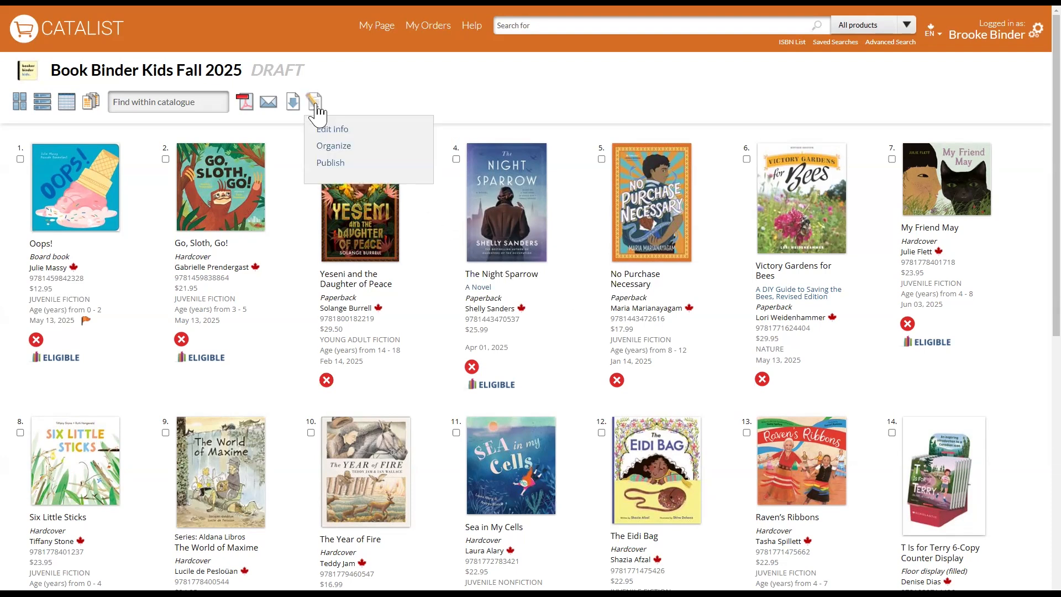
pyautogui.click(338, 131)
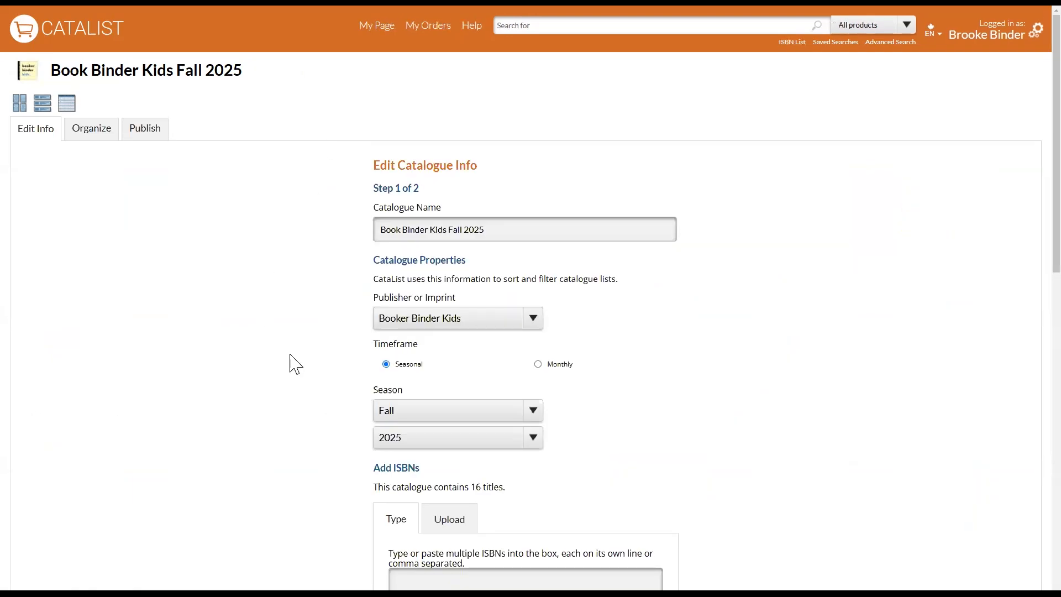
pyautogui.scroll(-5, 290, 354)
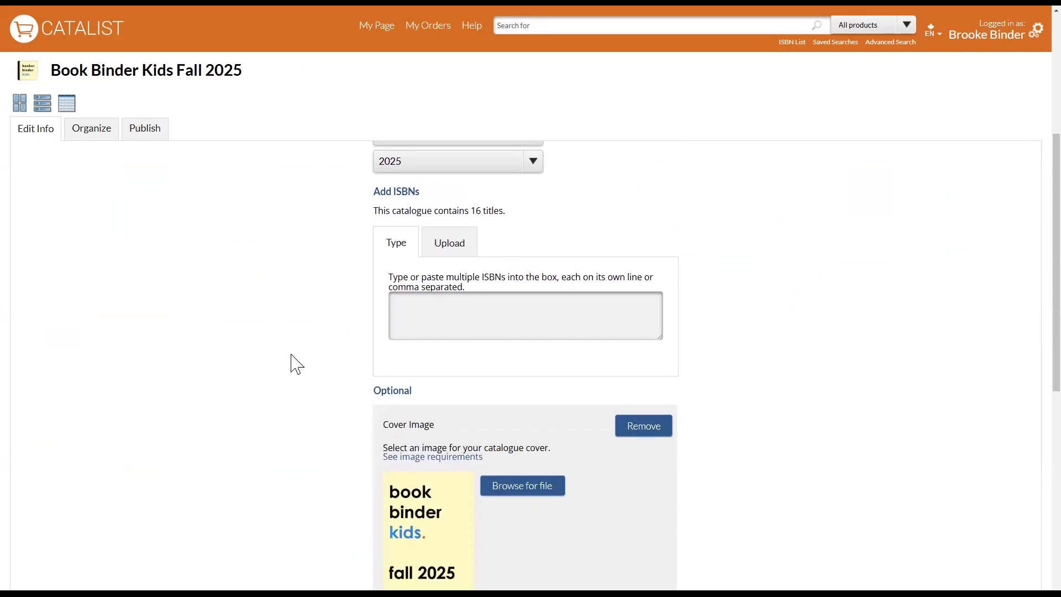
# Step: In the catalogue's title organizer, mark Go, Sloth, Go! as a drop-in and Yeseni and the Daughter of Peace as a featured title
pyautogui.click(91, 132)
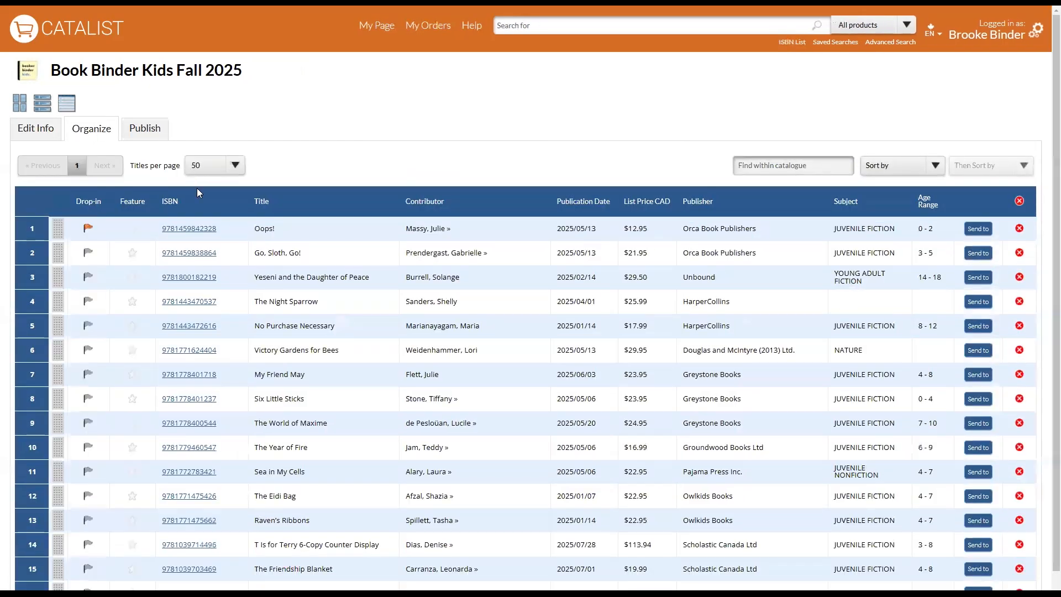
pyautogui.click(88, 253)
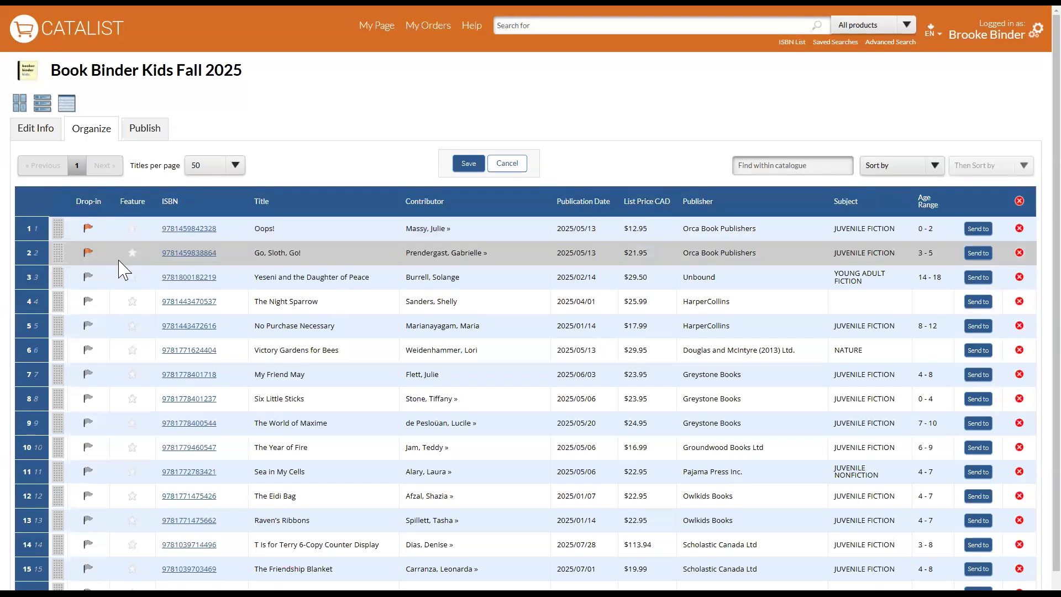
pyautogui.click(132, 278)
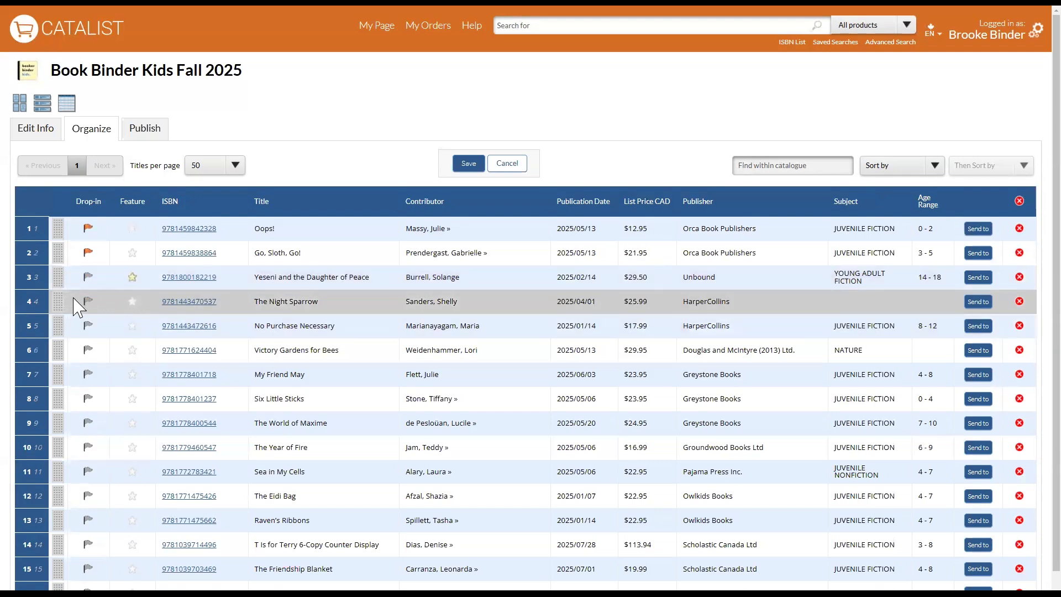
# Step: Move The Night Sparrow below No Purchase Necessary, remove Yeseni and the Daughter of Peace from the catalogue, and save the title organization
pyautogui.moveTo(59, 301); pyautogui.dragTo(58, 340)
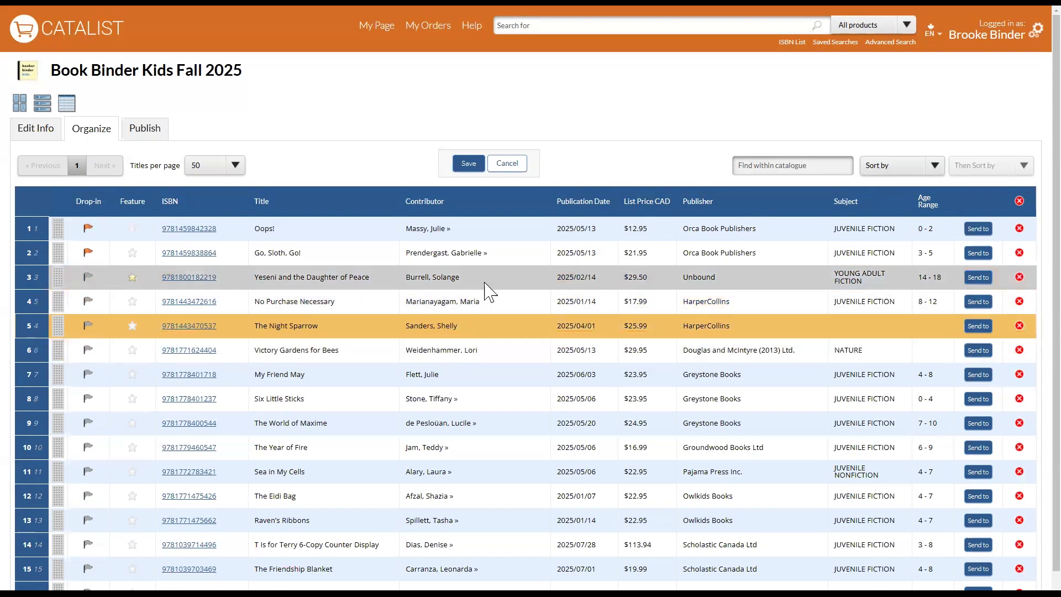
pyautogui.click(889, 167)
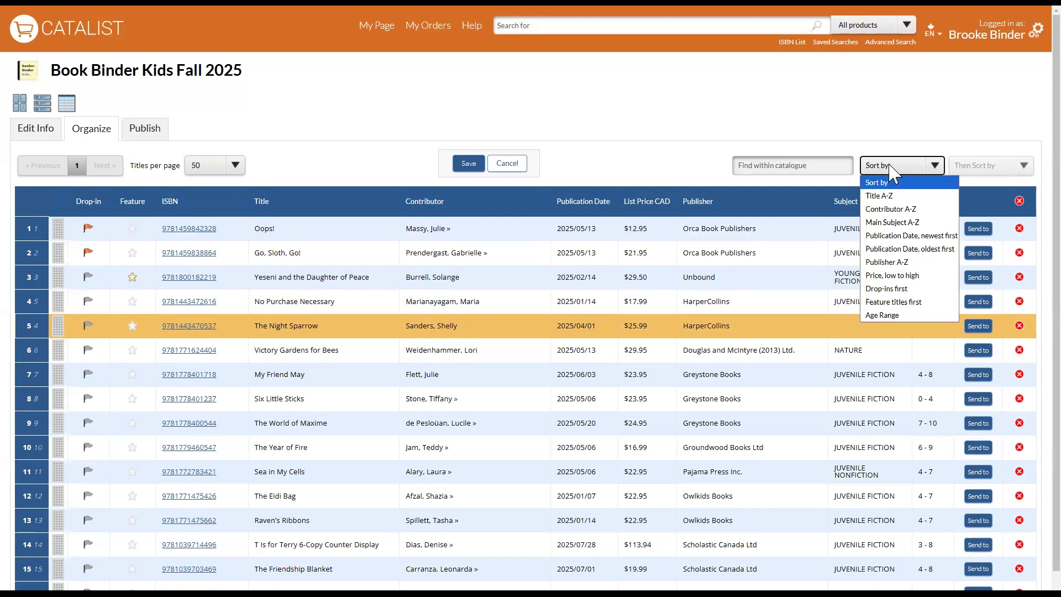
pyautogui.click(890, 165)
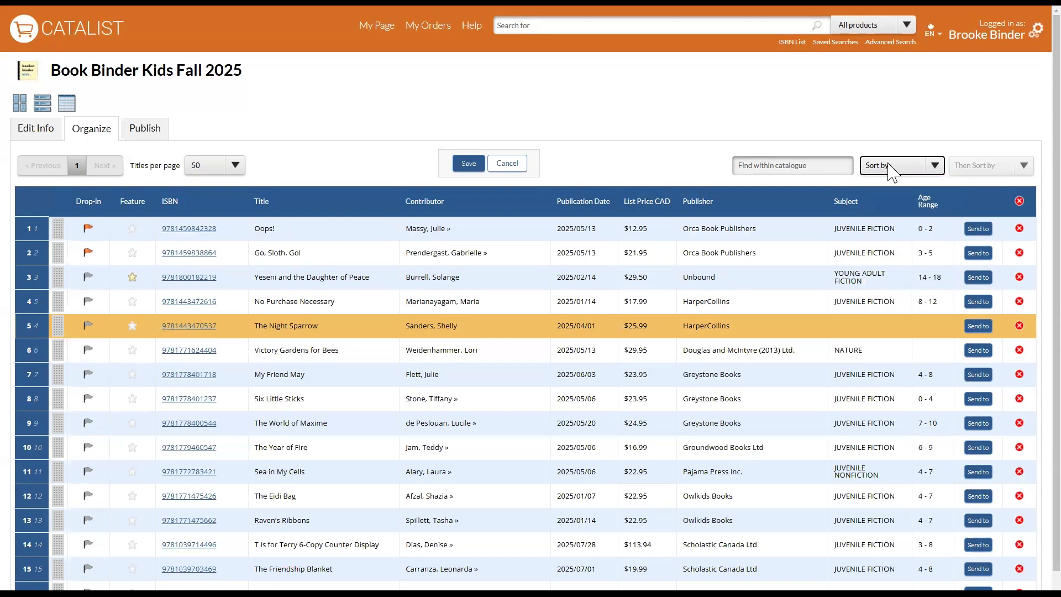
pyautogui.click(1019, 278)
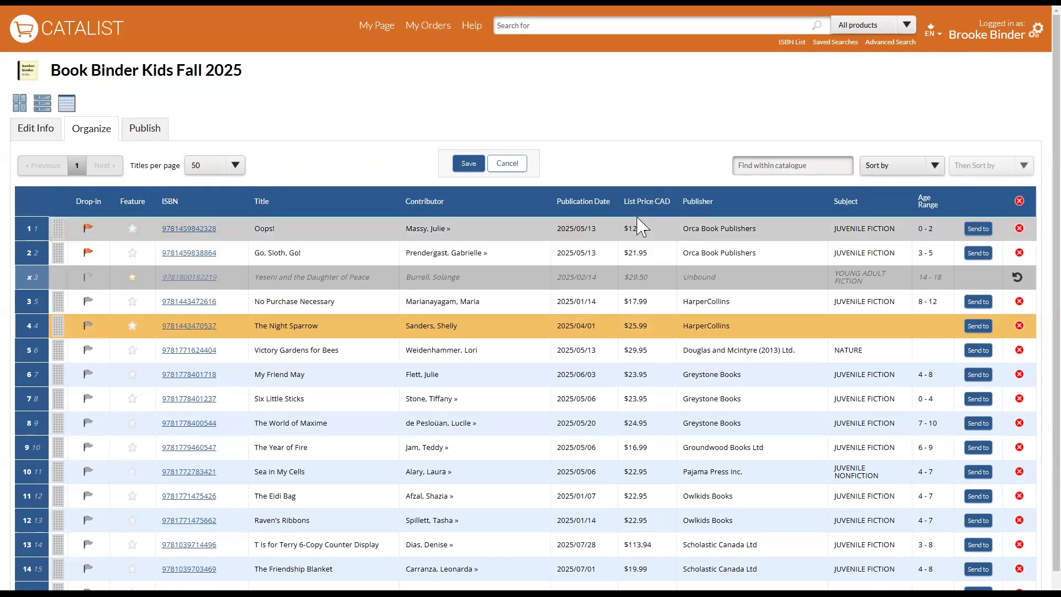
pyautogui.click(468, 164)
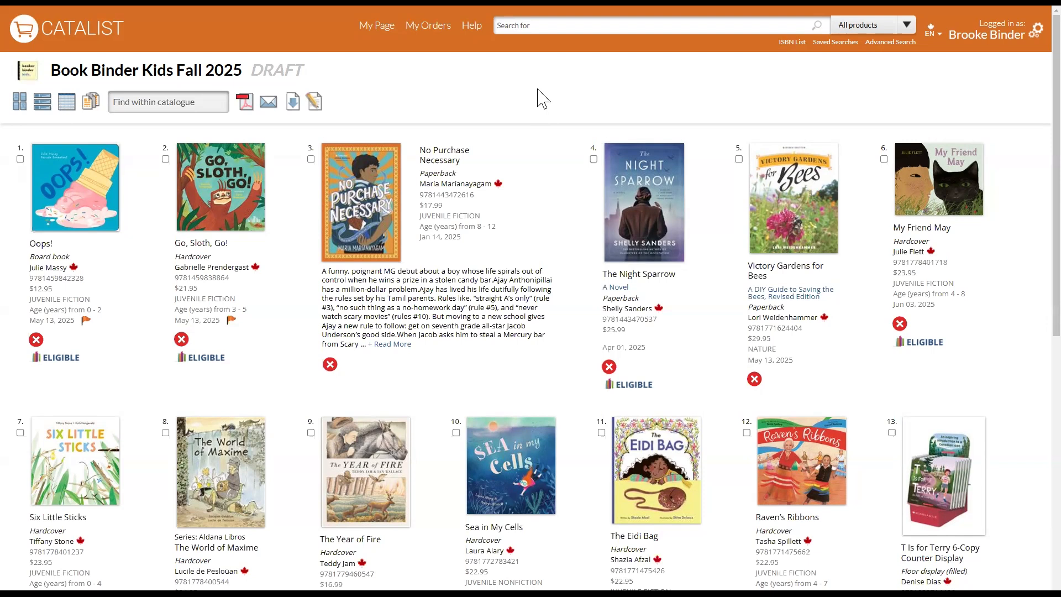
# Step: Publish the draft Book Binder Kids Fall 2025 catalogue without restricting its release to the book trade
pyautogui.click(315, 109)
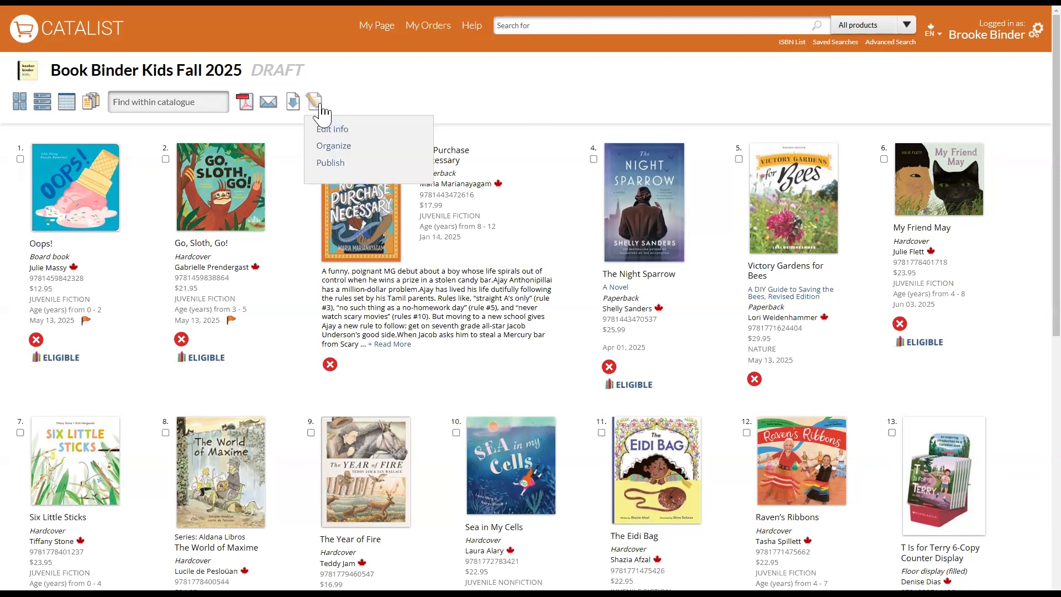
pyautogui.click(342, 163)
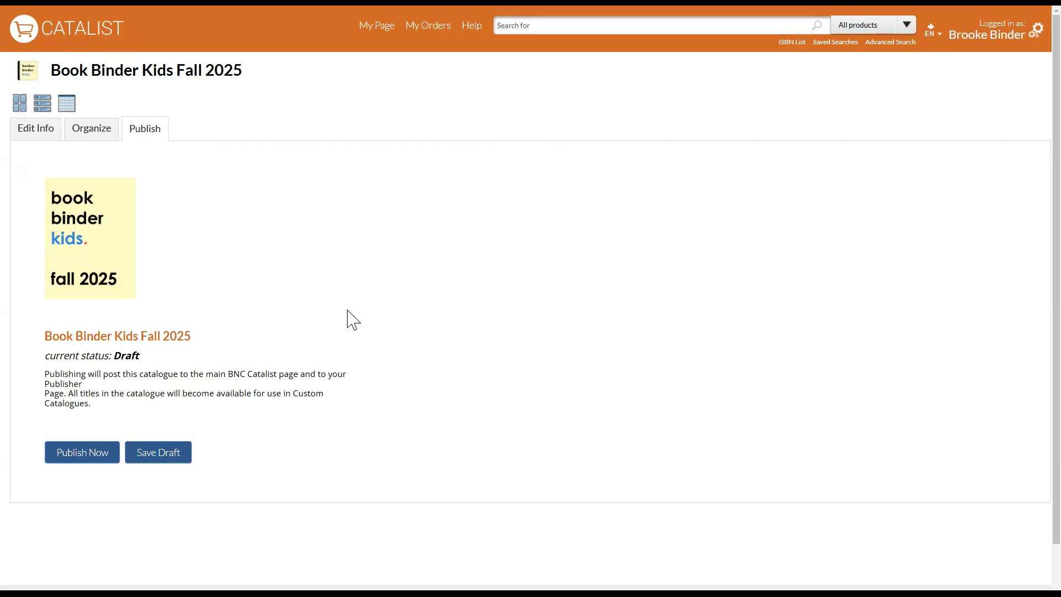
pyautogui.click(98, 459)
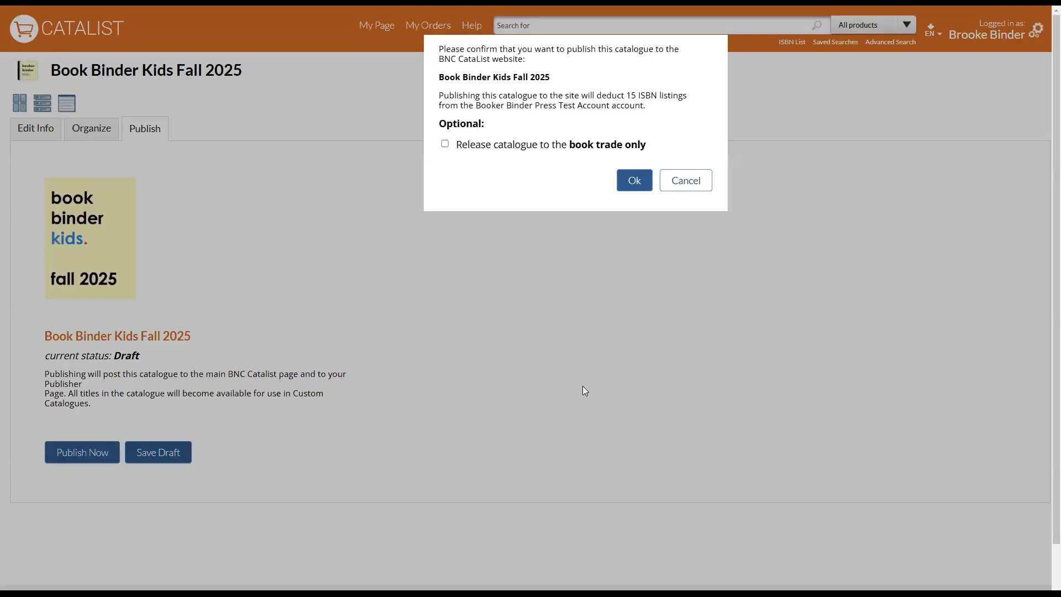
pyautogui.click(635, 183)
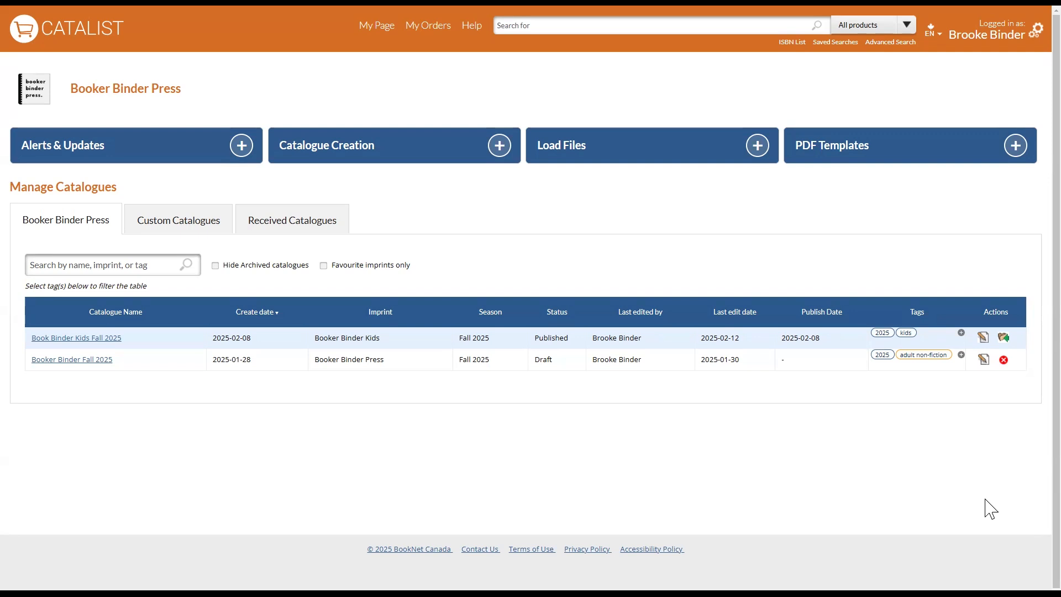
# Step: Edit the published kids catalogue's information, renaming it Booker Binder Kids Fall 2025, and save the changes
pyautogui.click(982, 338)
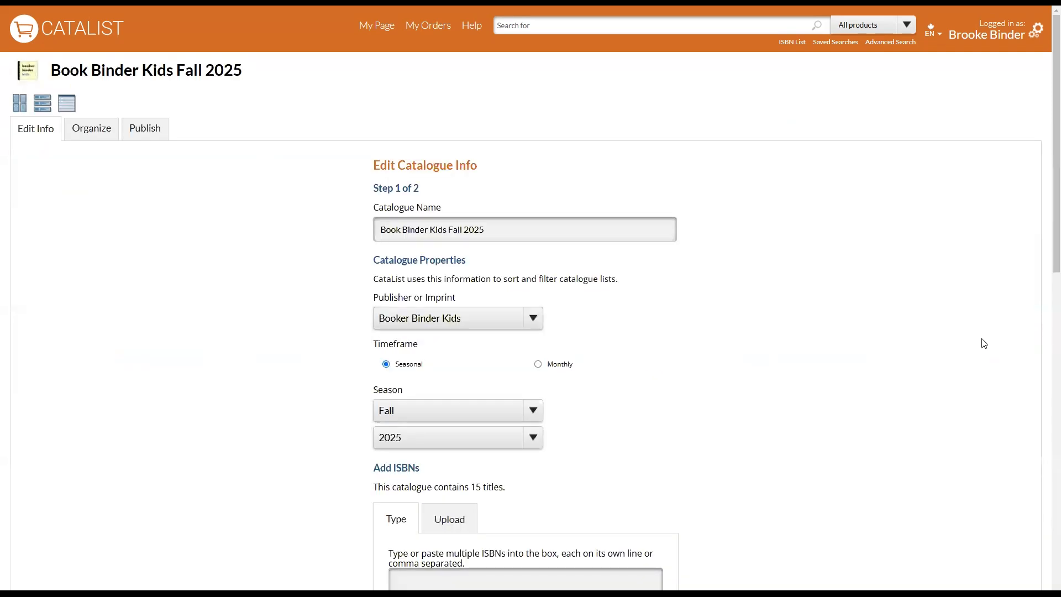
pyautogui.click(401, 229)
pyautogui.write('er')
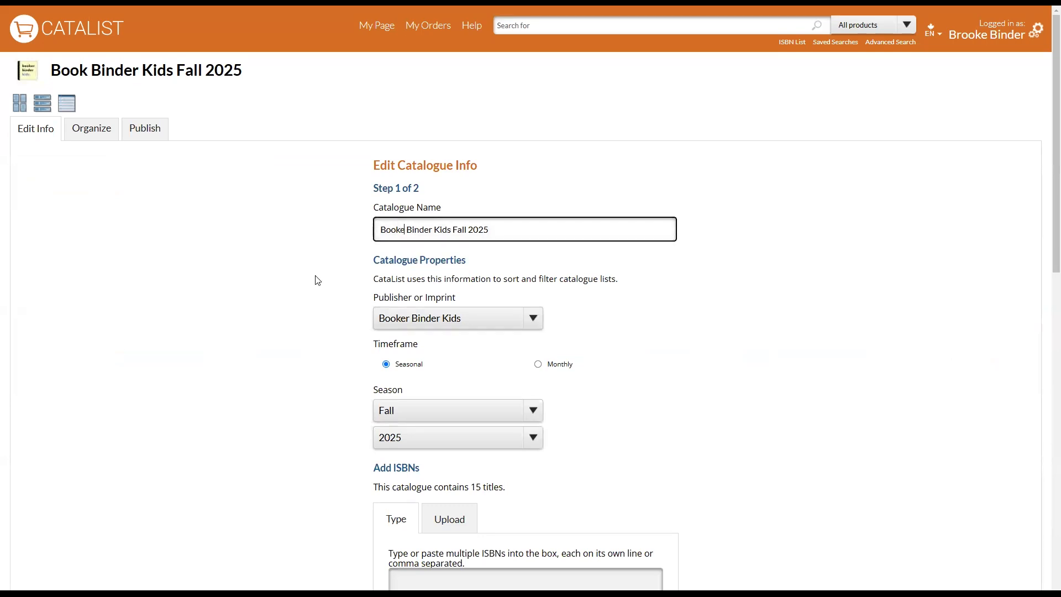
pyautogui.scroll(-4, 327, 323)
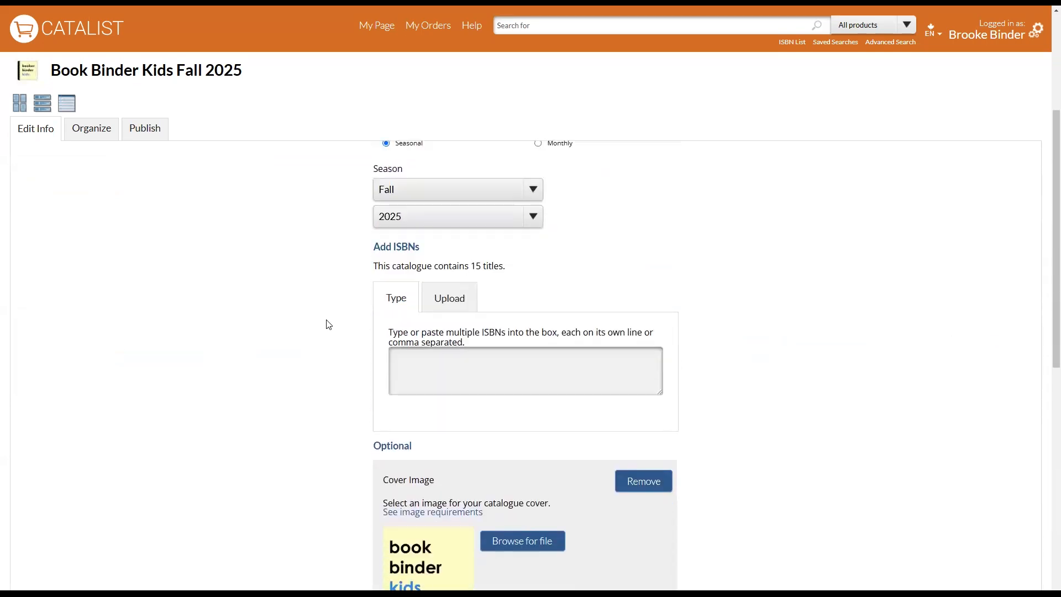
pyautogui.scroll(-4, 327, 324)
pyautogui.click(501, 326)
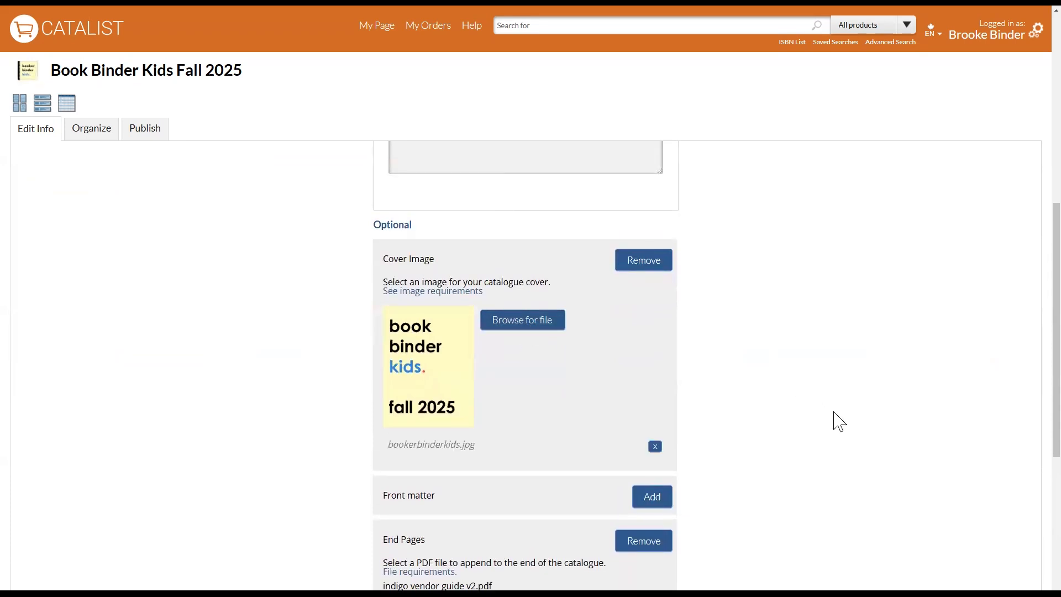
pyautogui.scroll(-4, 835, 413)
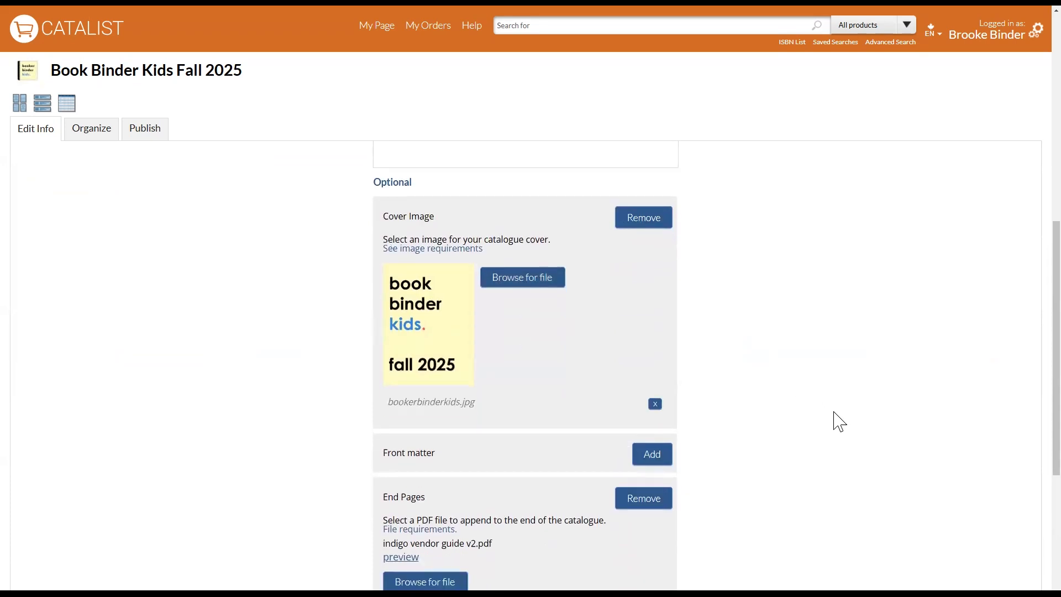
pyautogui.scroll(-1, 837, 420)
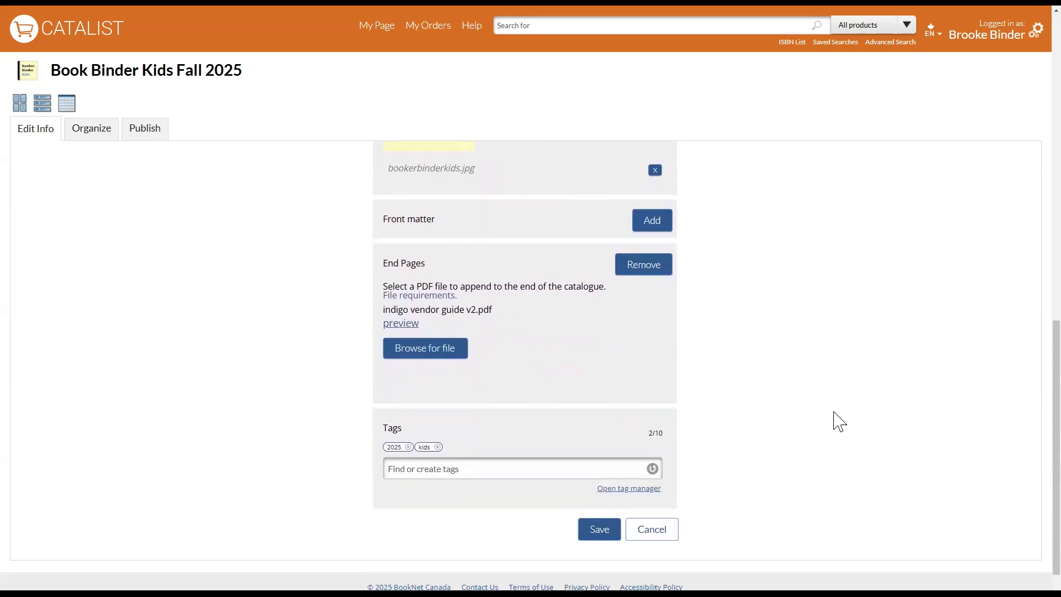
pyautogui.click(617, 535)
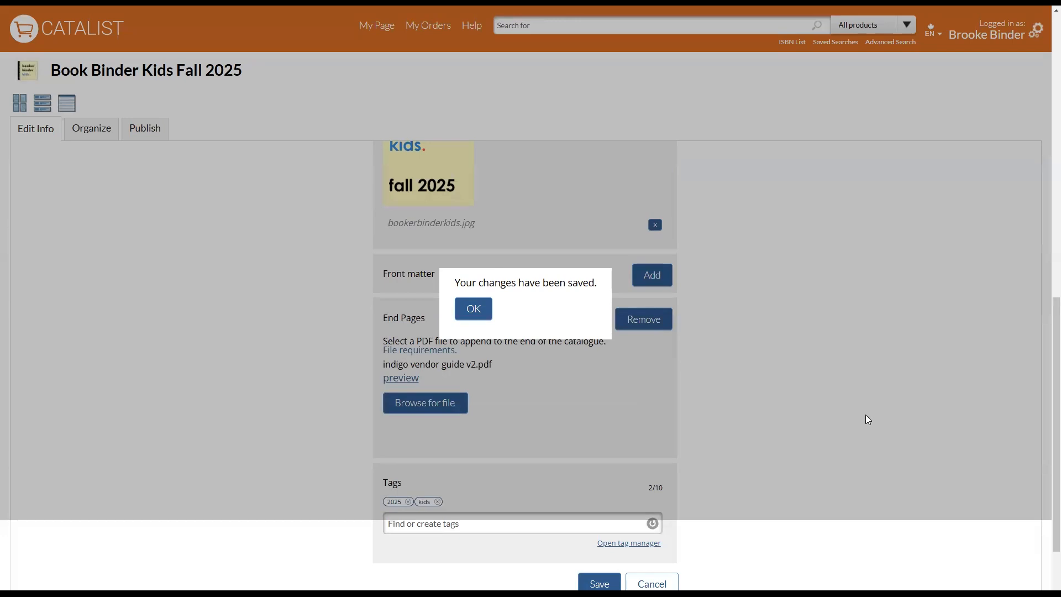
pyautogui.click(472, 311)
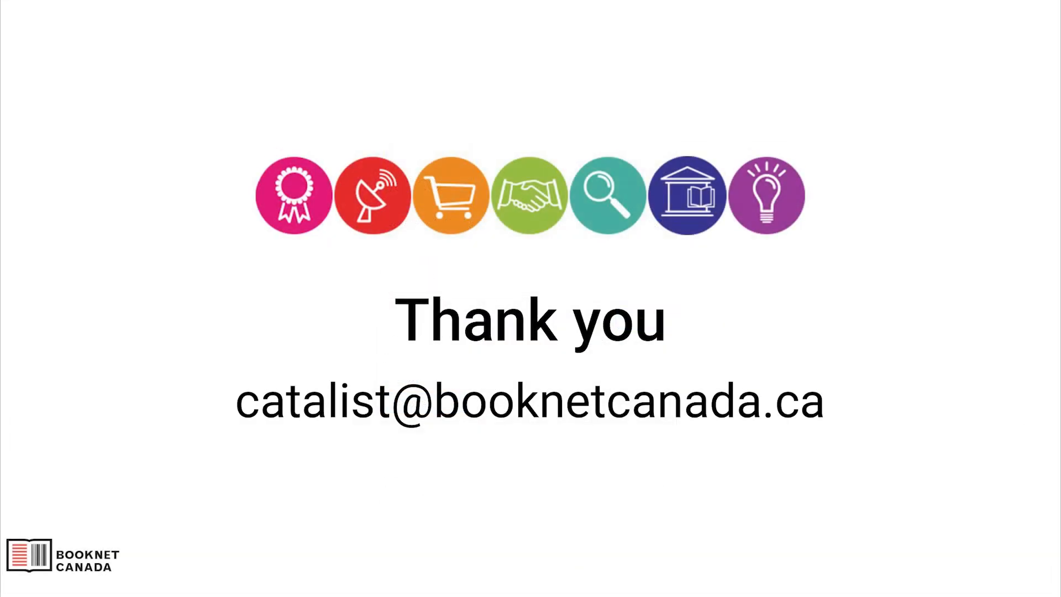